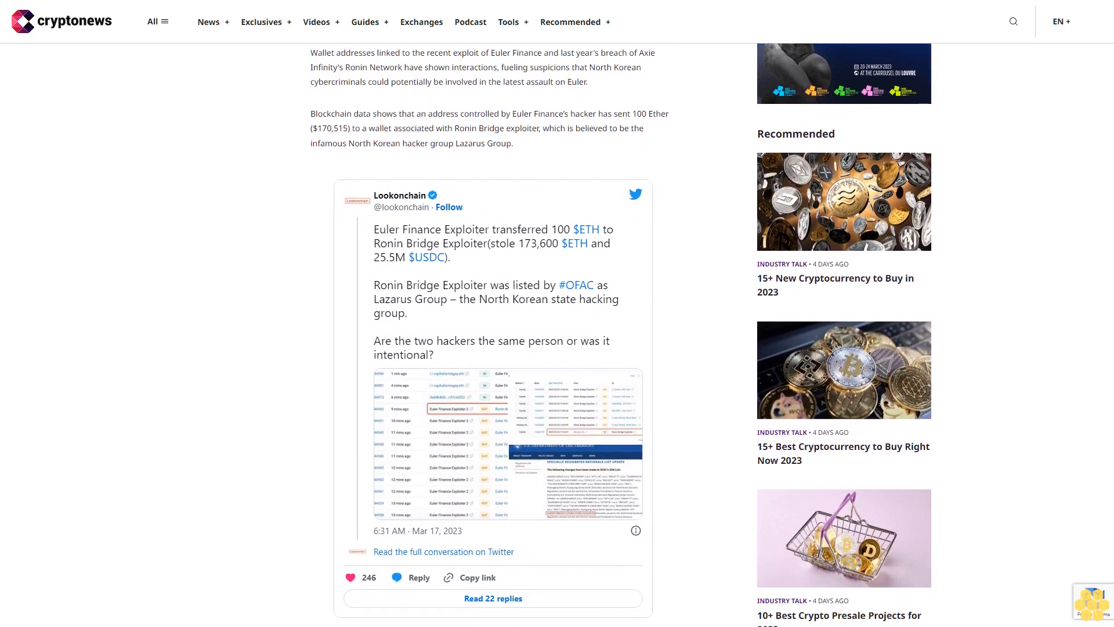
{"action": "scroll", "coordinate": [557, 313], "scroll_direction": "down", "scroll_amount": 1}
{"action": "scroll", "coordinate": [557, 313], "scroll_direction": "down", "scroll_amount": 1}
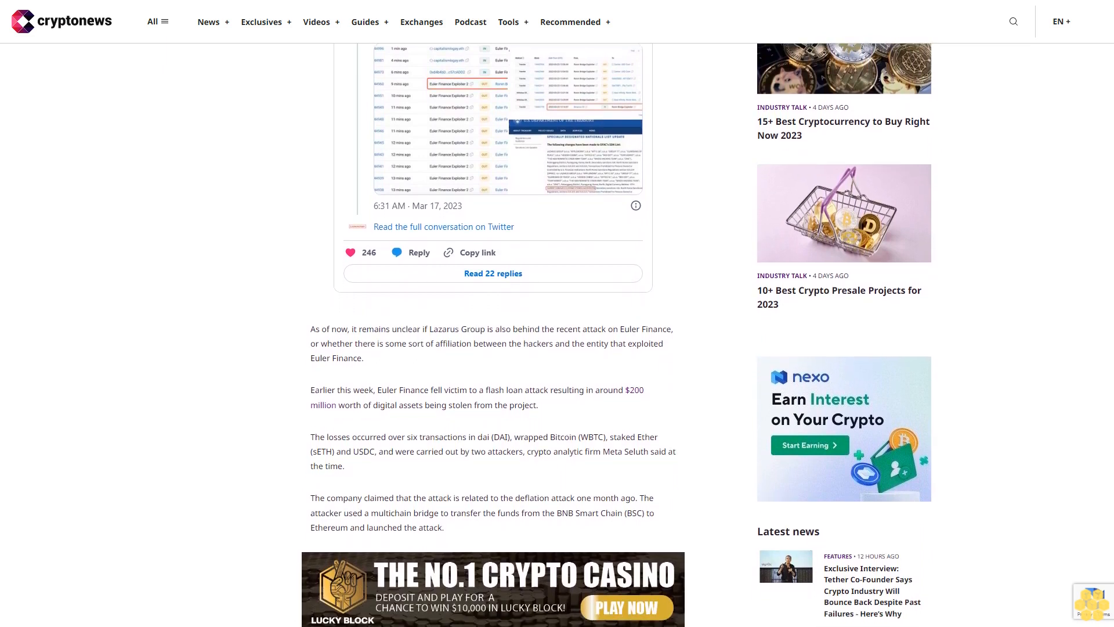
{"action": "scroll", "coordinate": [557, 348], "scroll_direction": "down", "scroll_amount": 1}
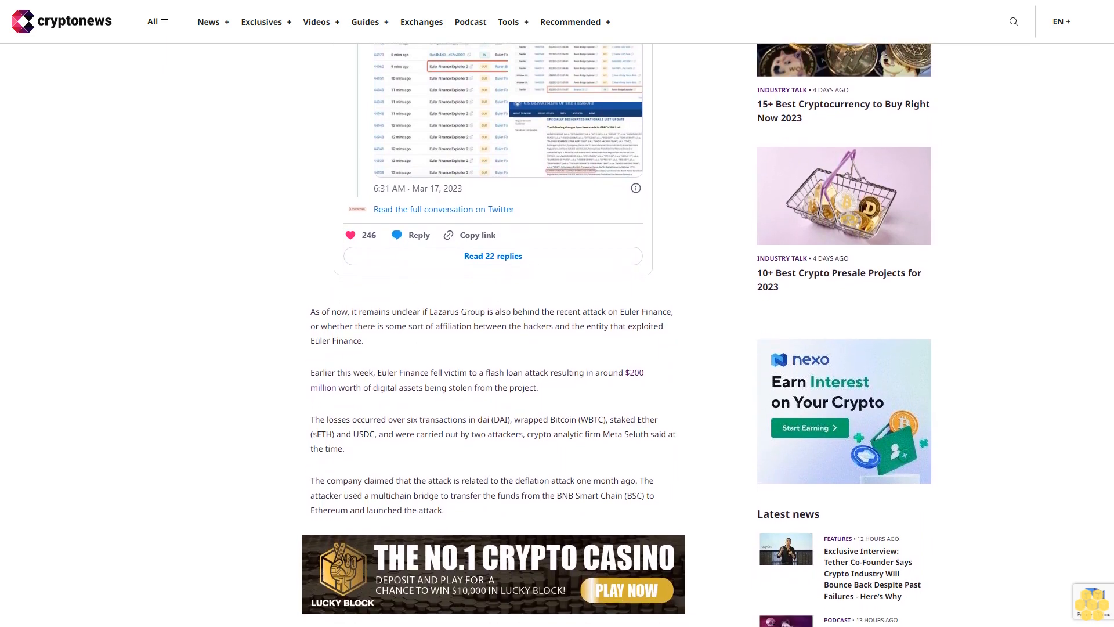
{"action": "scroll", "coordinate": [557, 348], "scroll_direction": "down", "scroll_amount": 1}
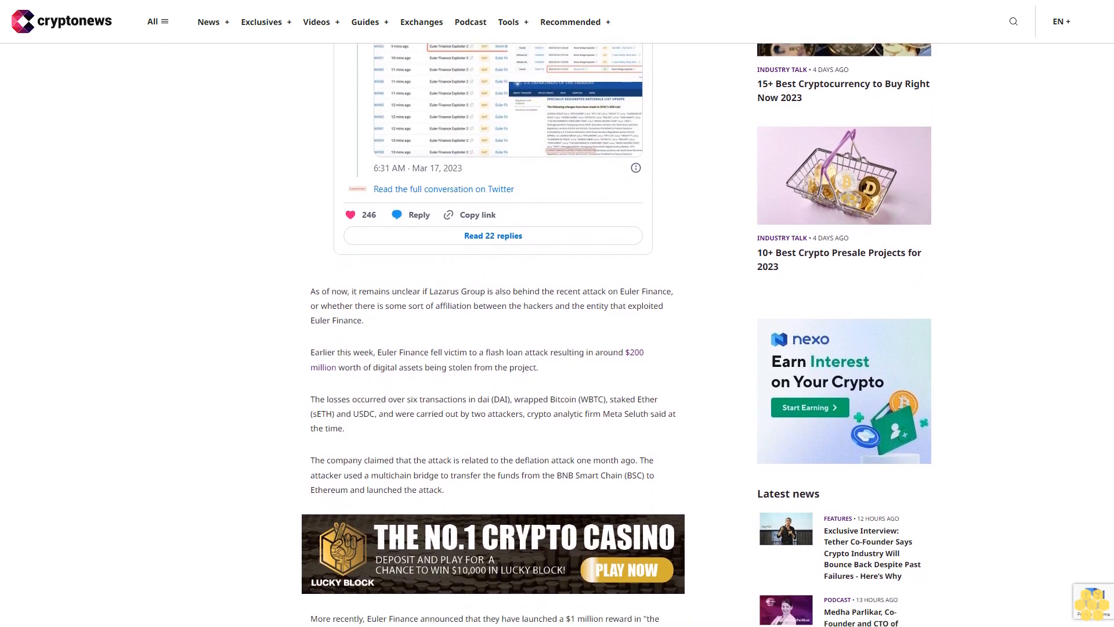
{"action": "scroll", "coordinate": [557, 348], "scroll_direction": "down", "scroll_amount": 1}
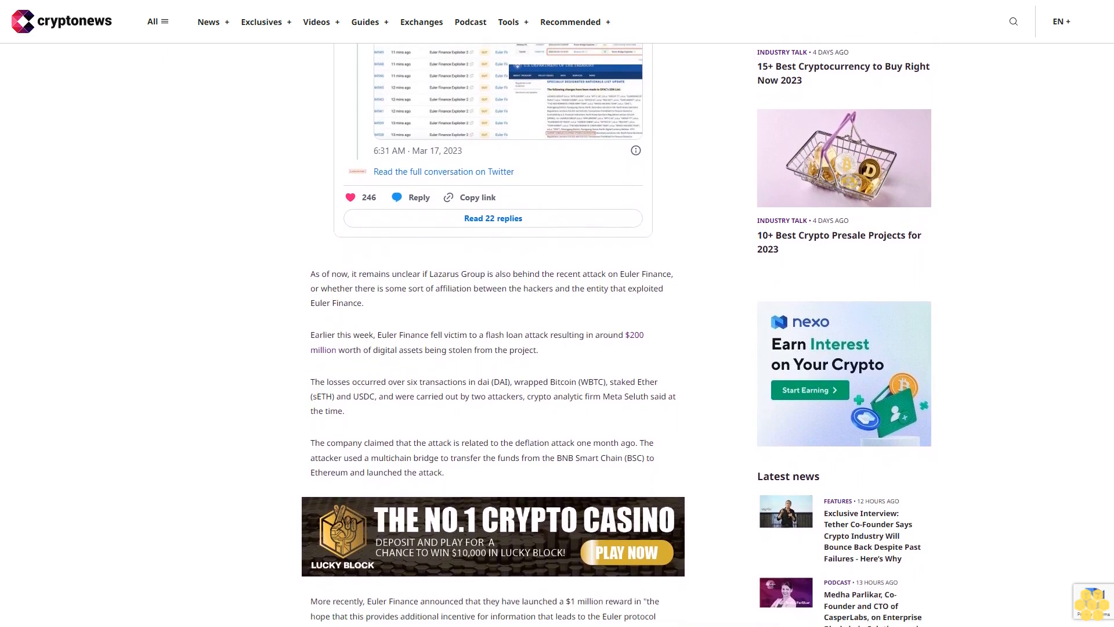
{"action": "scroll", "coordinate": [557, 348], "scroll_direction": "down", "scroll_amount": 1}
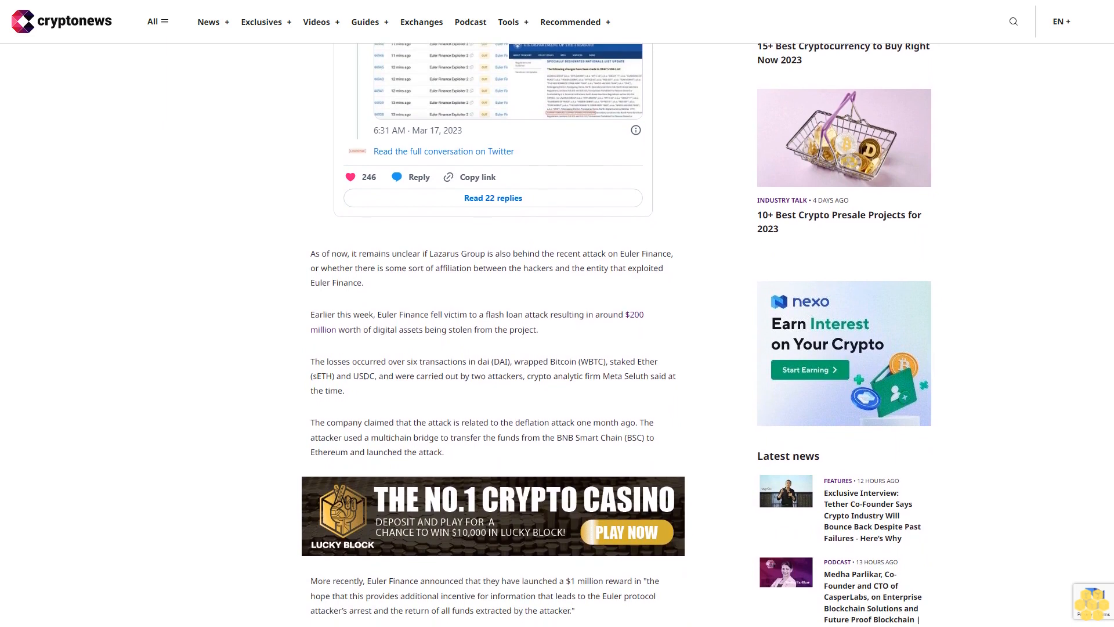
{"action": "scroll", "coordinate": [557, 348], "scroll_direction": "down", "scroll_amount": 1}
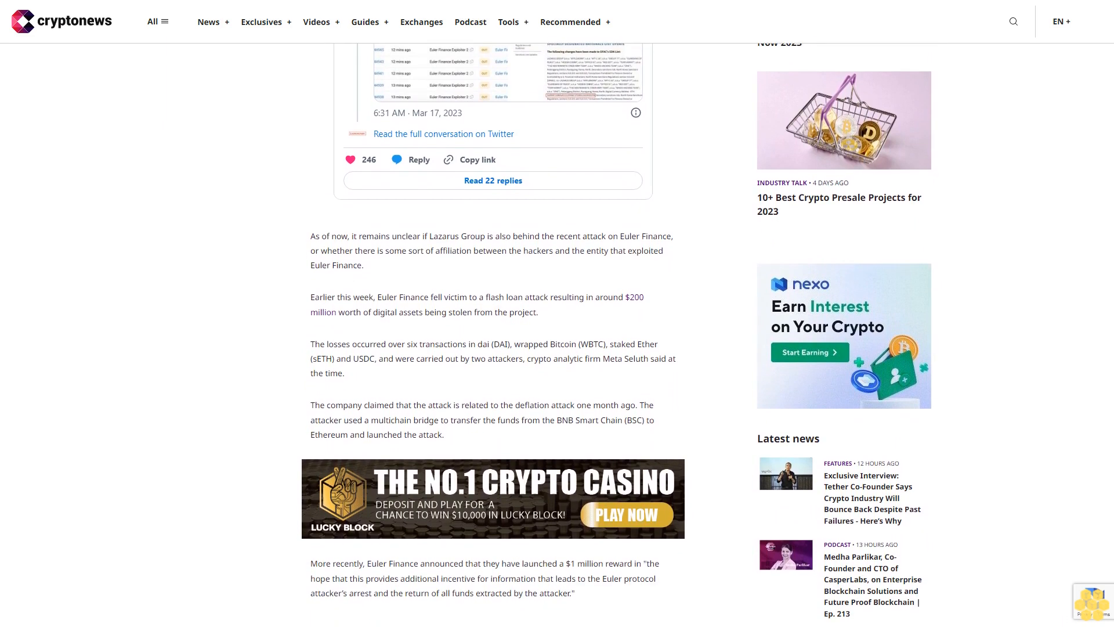
{"action": "scroll", "coordinate": [557, 348], "scroll_direction": "down", "scroll_amount": 1}
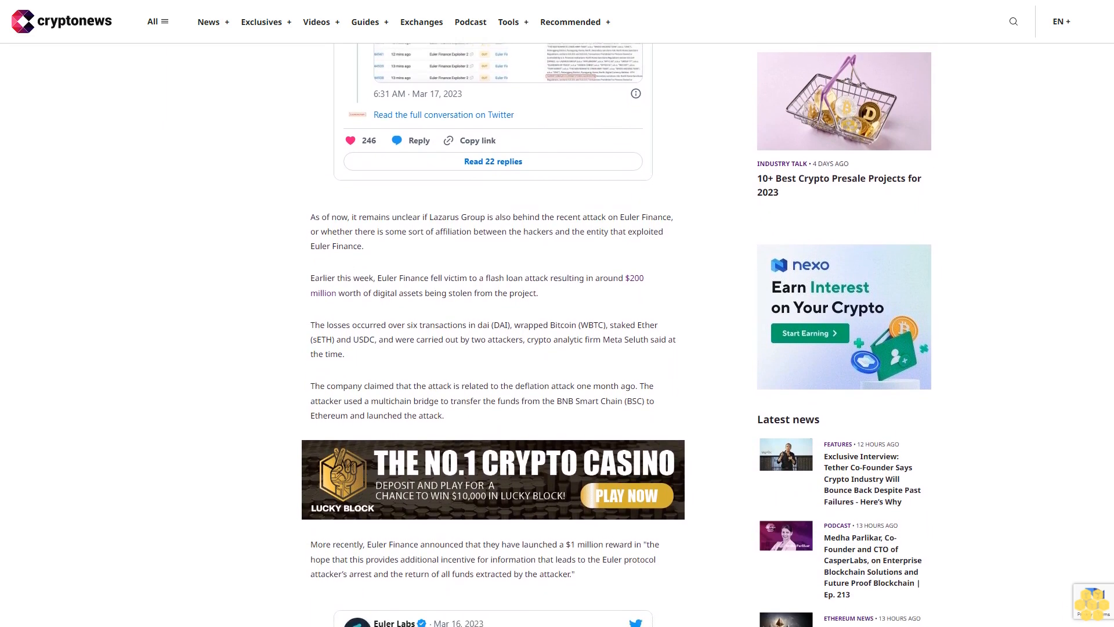
{"action": "scroll", "coordinate": [557, 349], "scroll_direction": "down", "scroll_amount": 1}
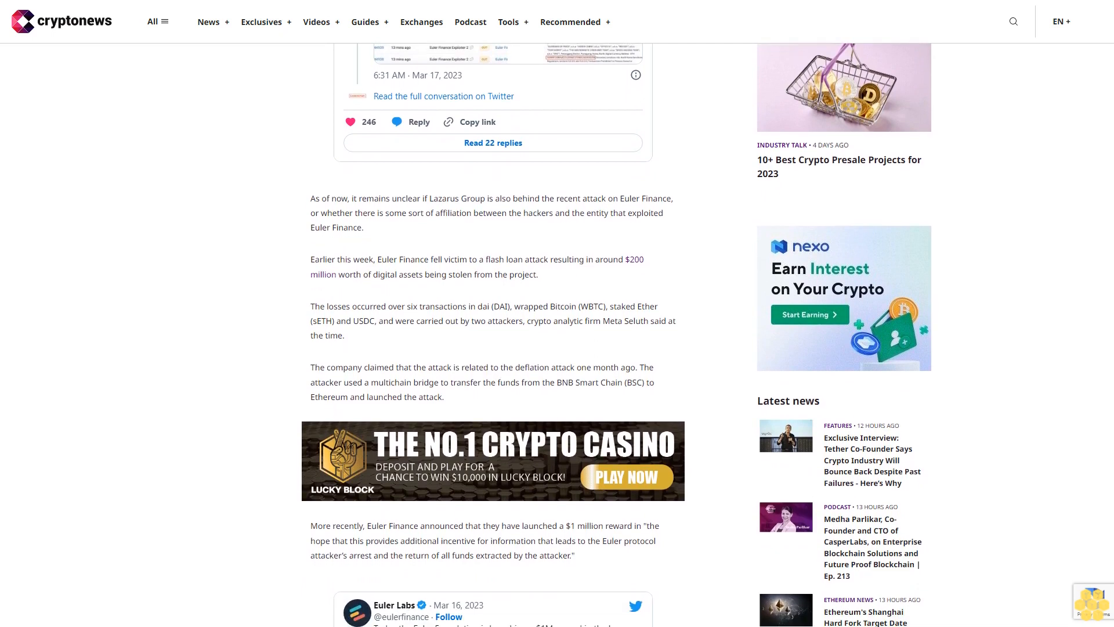
{"action": "scroll", "coordinate": [557, 348], "scroll_direction": "down", "scroll_amount": 1}
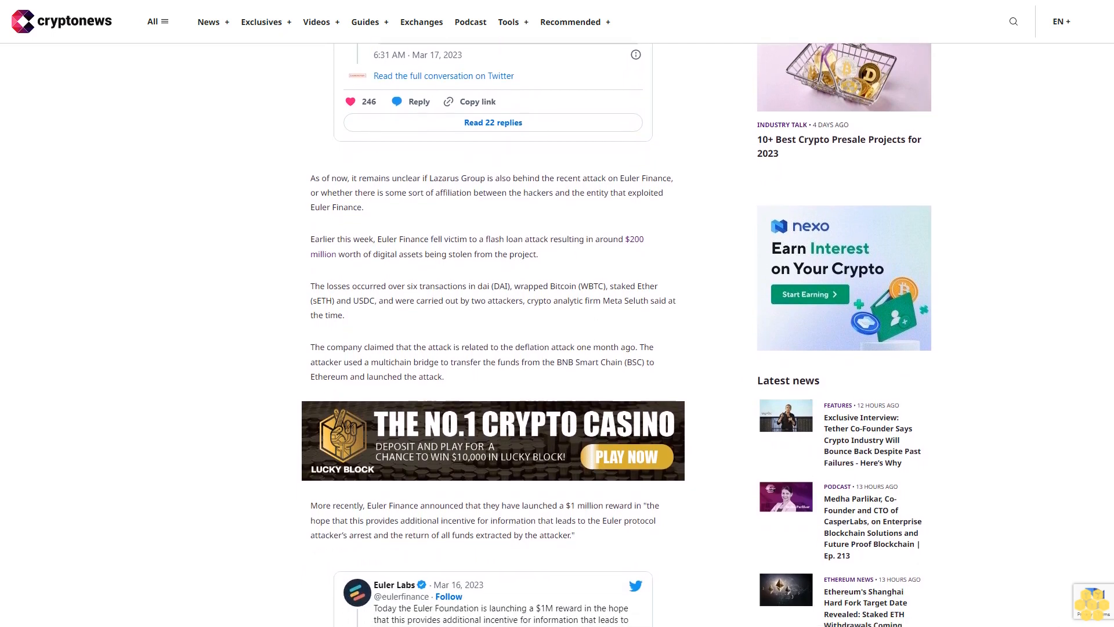
{"action": "scroll", "coordinate": [558, 348], "scroll_direction": "down", "scroll_amount": 1}
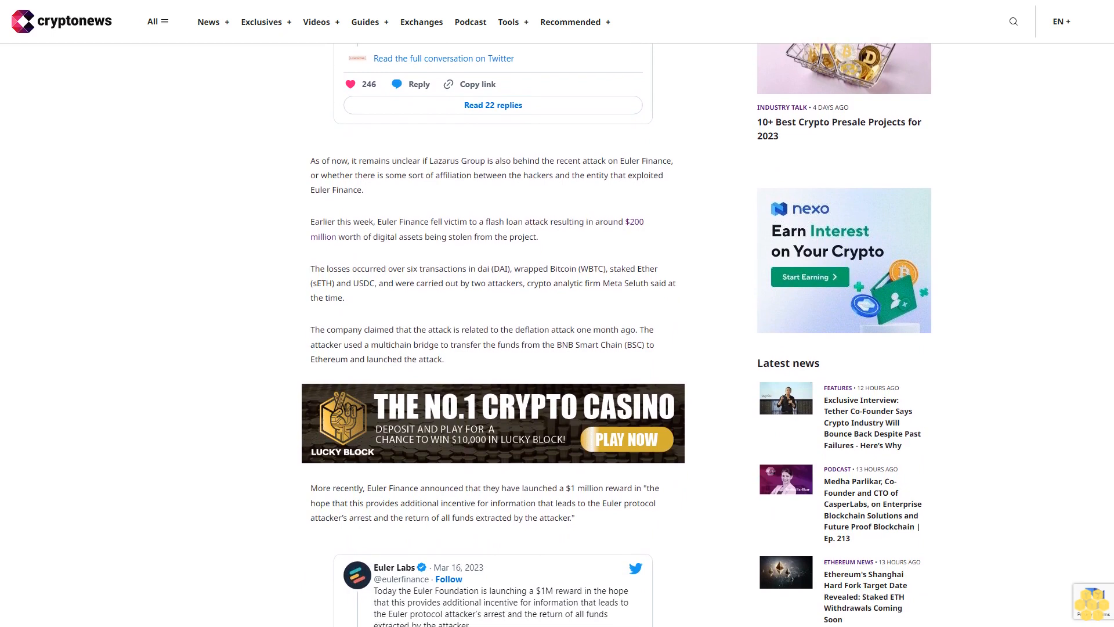
{"action": "scroll", "coordinate": [557, 348], "scroll_direction": "down", "scroll_amount": 1}
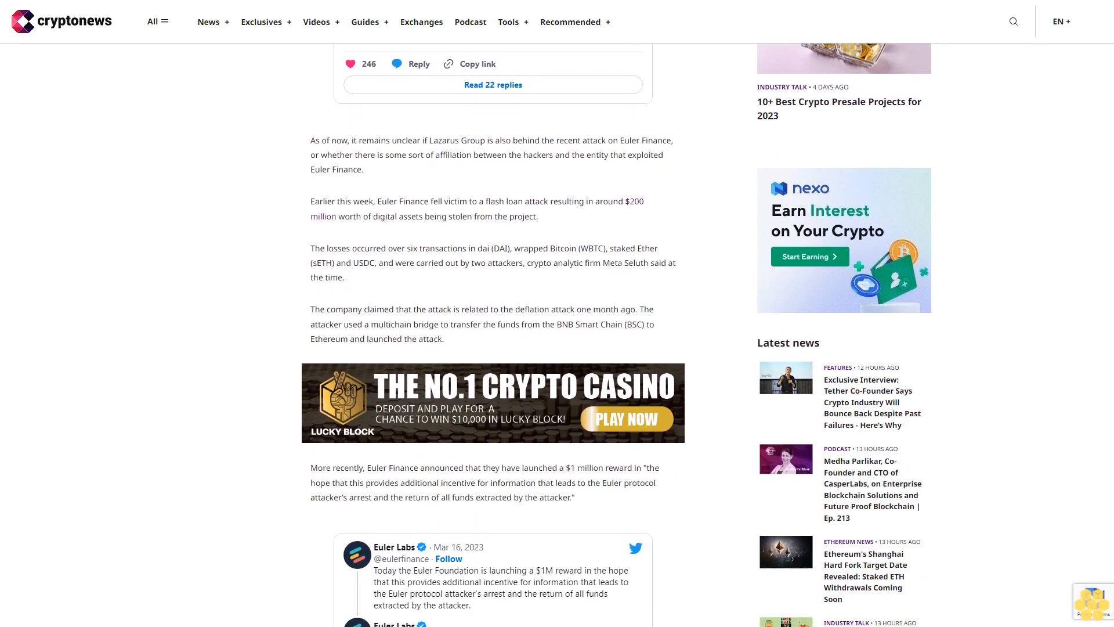
{"action": "scroll", "coordinate": [558, 348], "scroll_direction": "down", "scroll_amount": 1}
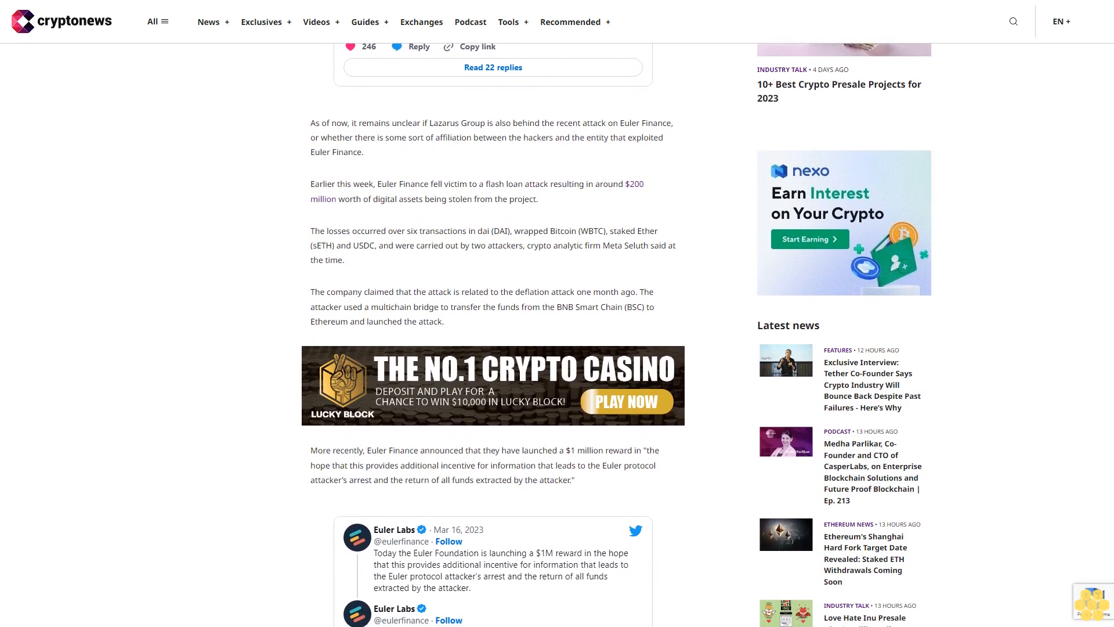
{"action": "scroll", "coordinate": [557, 348], "scroll_direction": "down", "scroll_amount": 1}
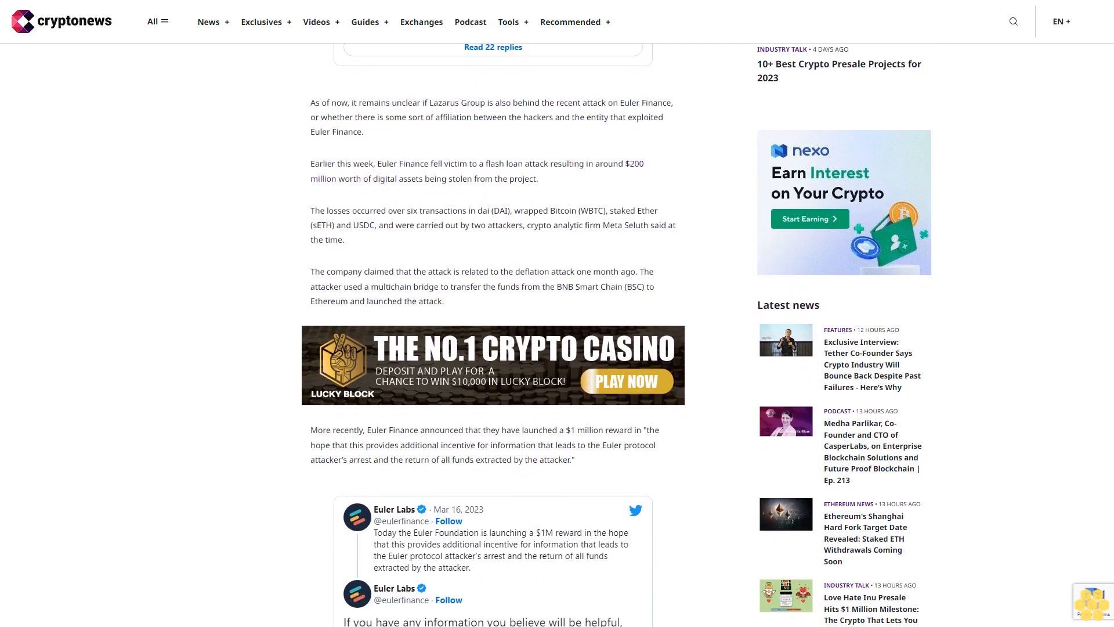
{"action": "scroll", "coordinate": [557, 348], "scroll_direction": "down", "scroll_amount": 1}
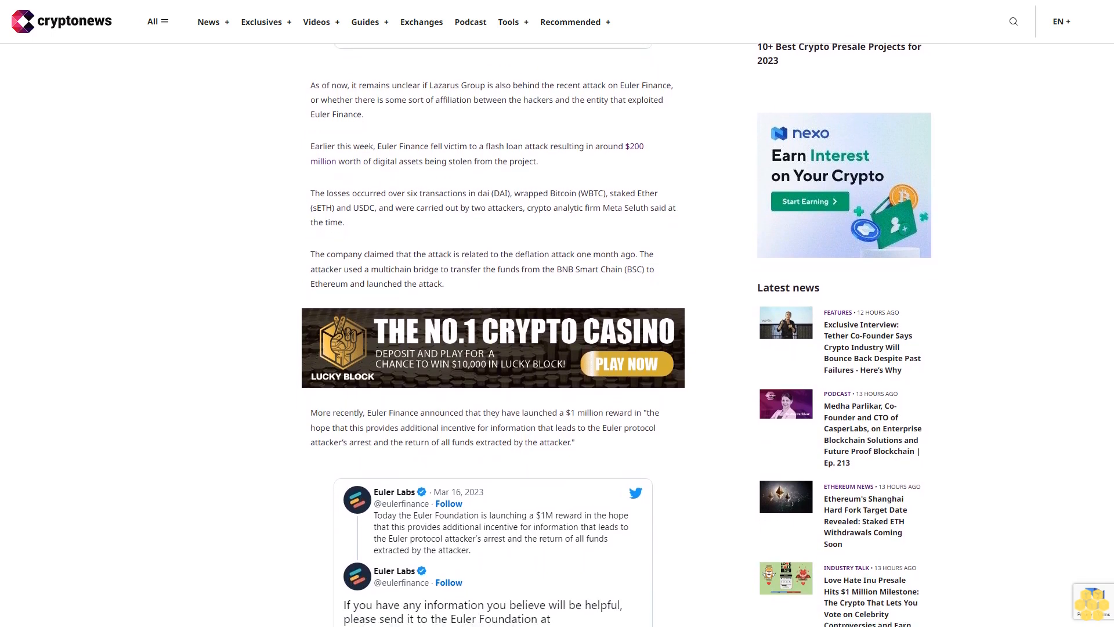
{"action": "scroll", "coordinate": [558, 348], "scroll_direction": "down", "scroll_amount": 1}
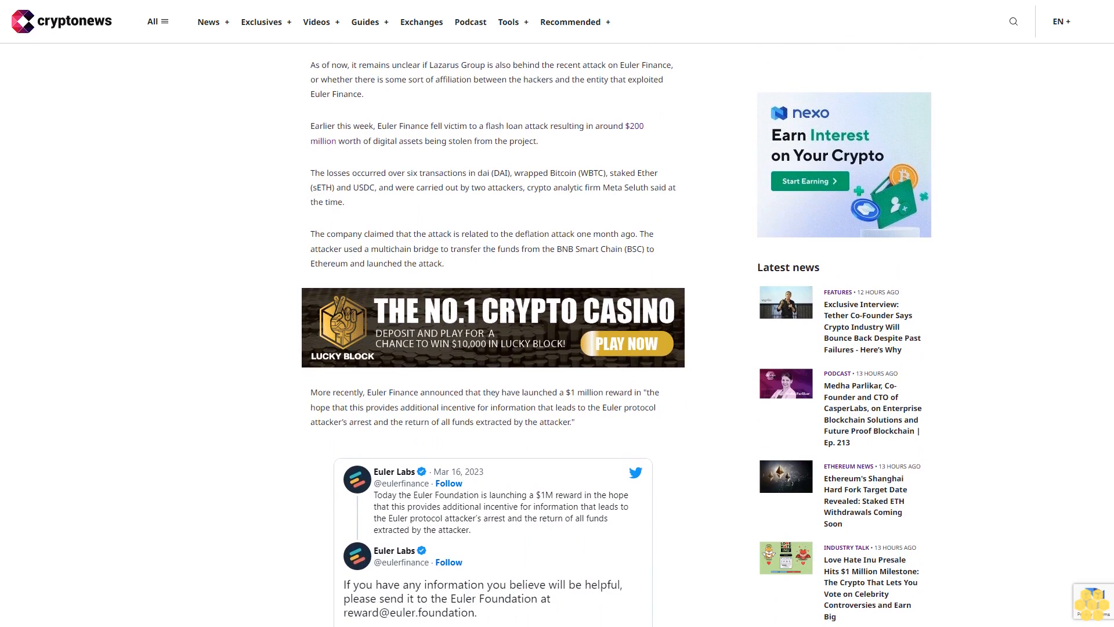
{"action": "scroll", "coordinate": [556, 349], "scroll_direction": "down", "scroll_amount": 1}
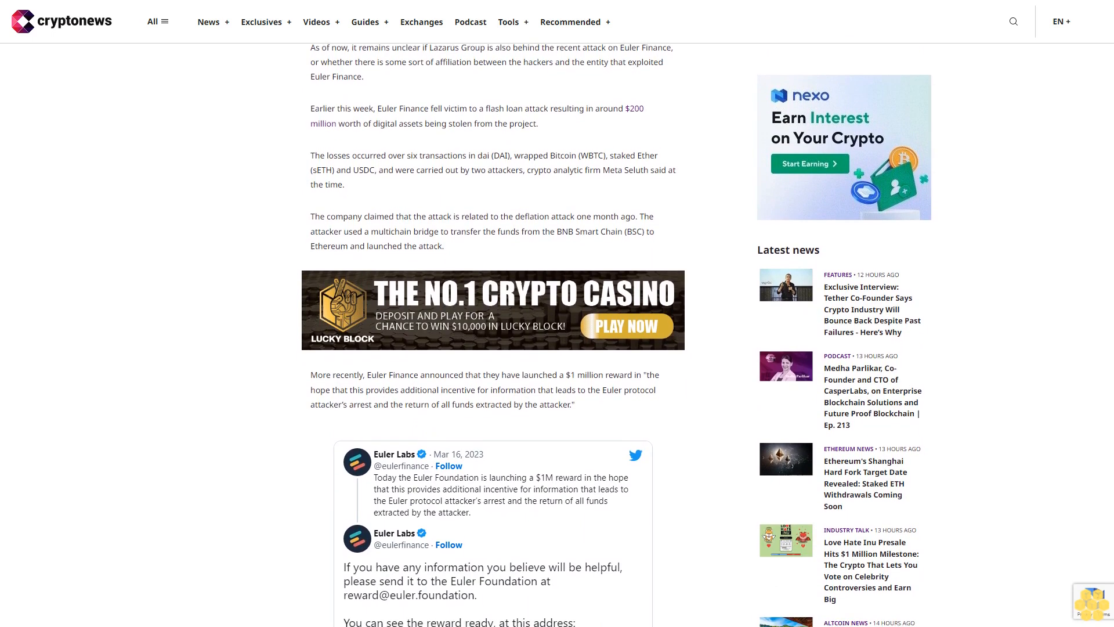
{"action": "scroll", "coordinate": [557, 348], "scroll_direction": "down", "scroll_amount": 1}
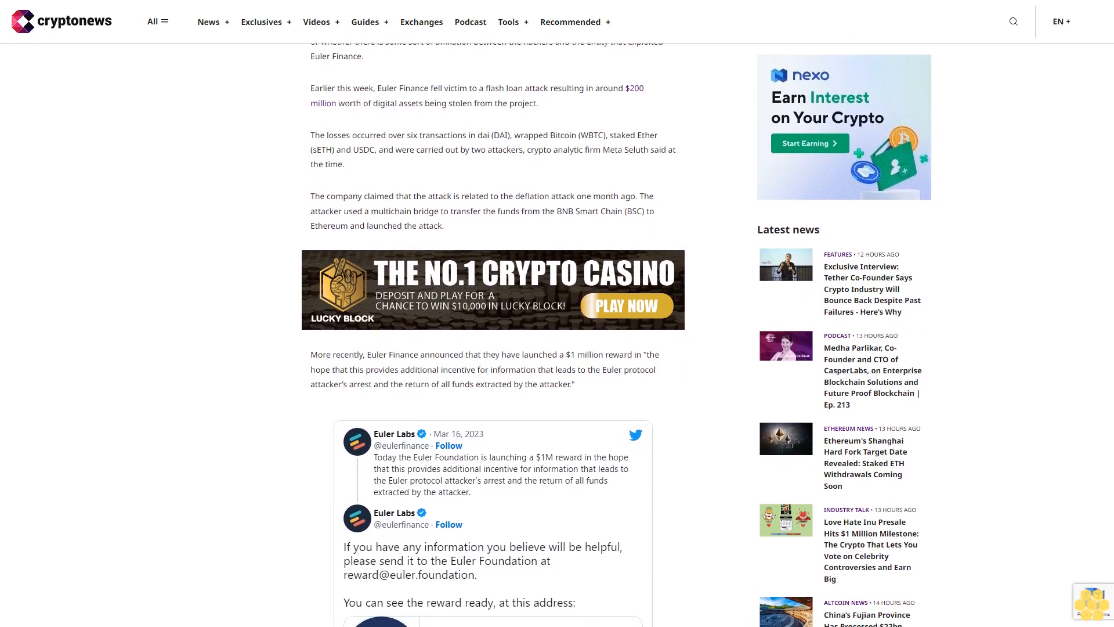
{"action": "scroll", "coordinate": [557, 348], "scroll_direction": "down", "scroll_amount": 1}
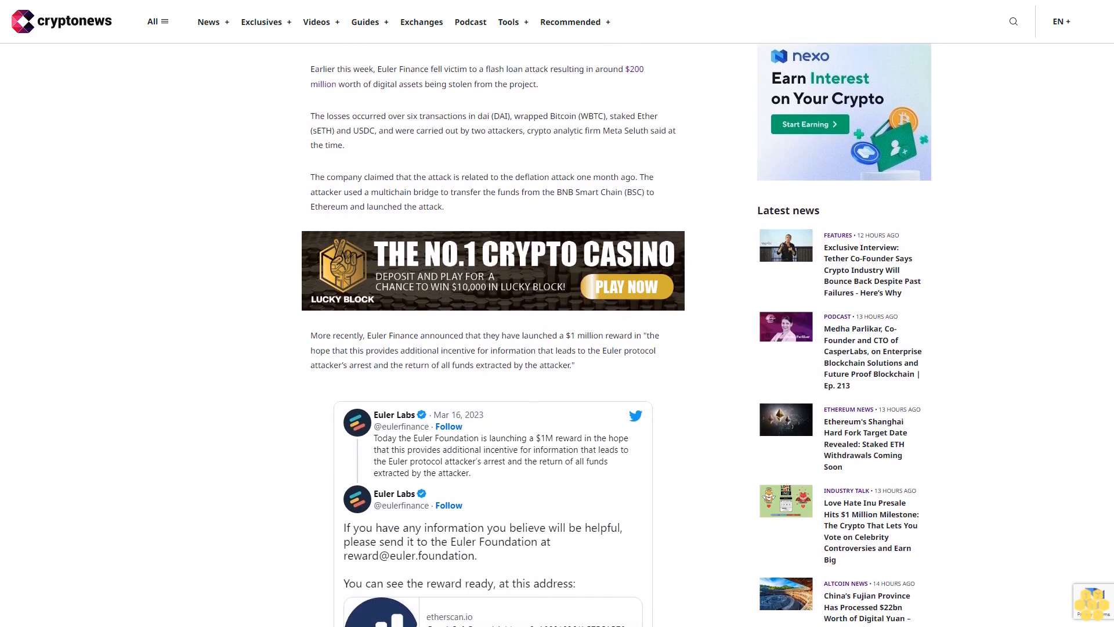
{"action": "scroll", "coordinate": [557, 348], "scroll_direction": "down", "scroll_amount": 1}
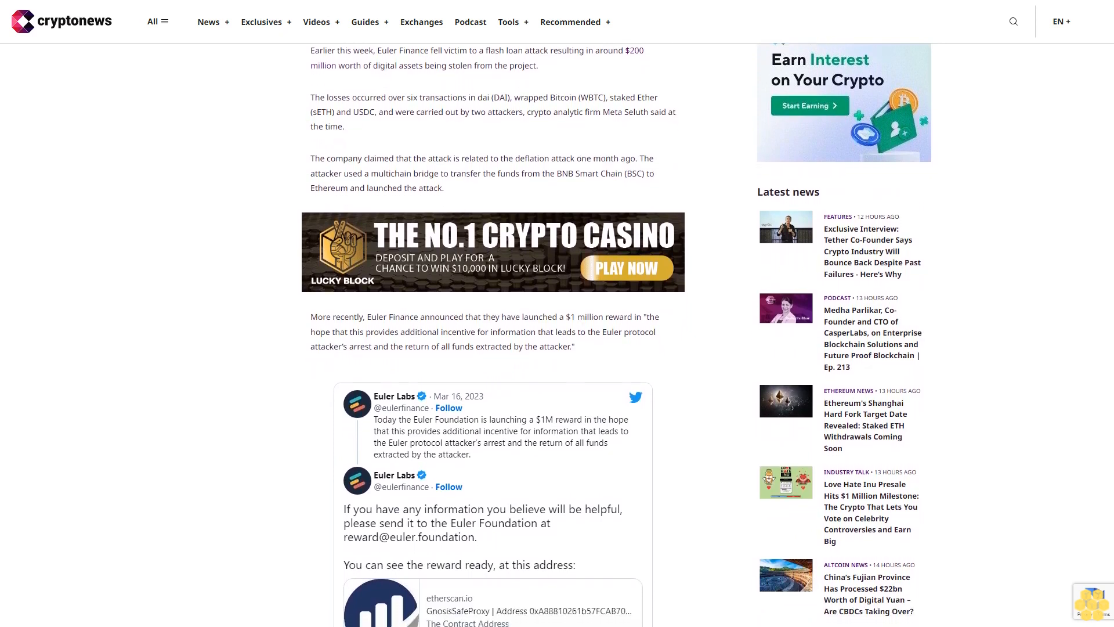
{"action": "scroll", "coordinate": [557, 348], "scroll_direction": "down", "scroll_amount": 1}
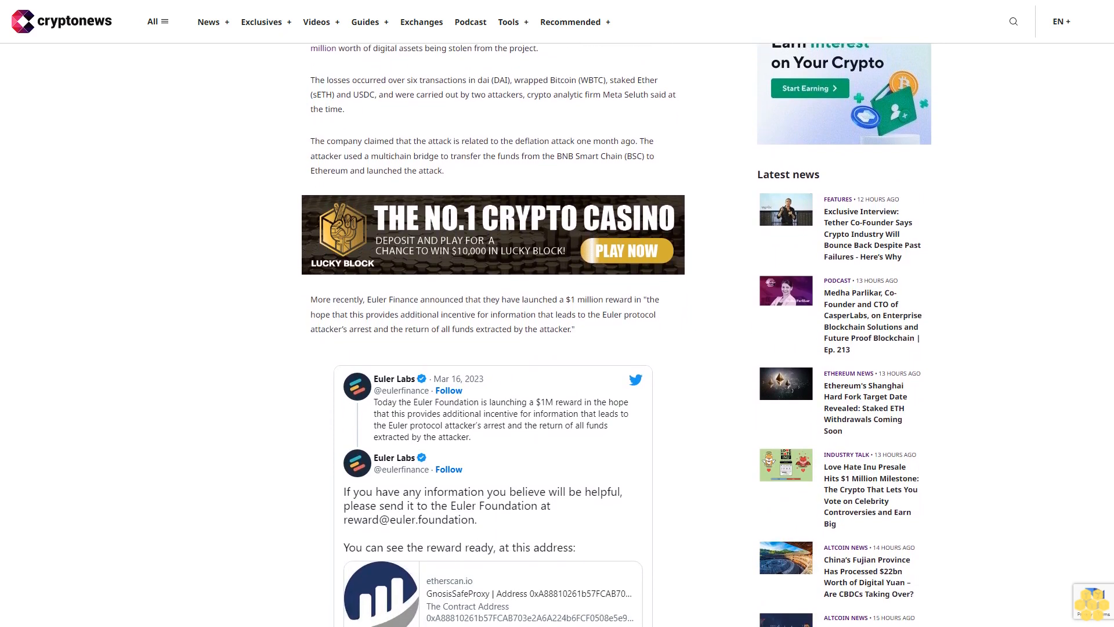
{"action": "scroll", "coordinate": [558, 348], "scroll_direction": "down", "scroll_amount": 1}
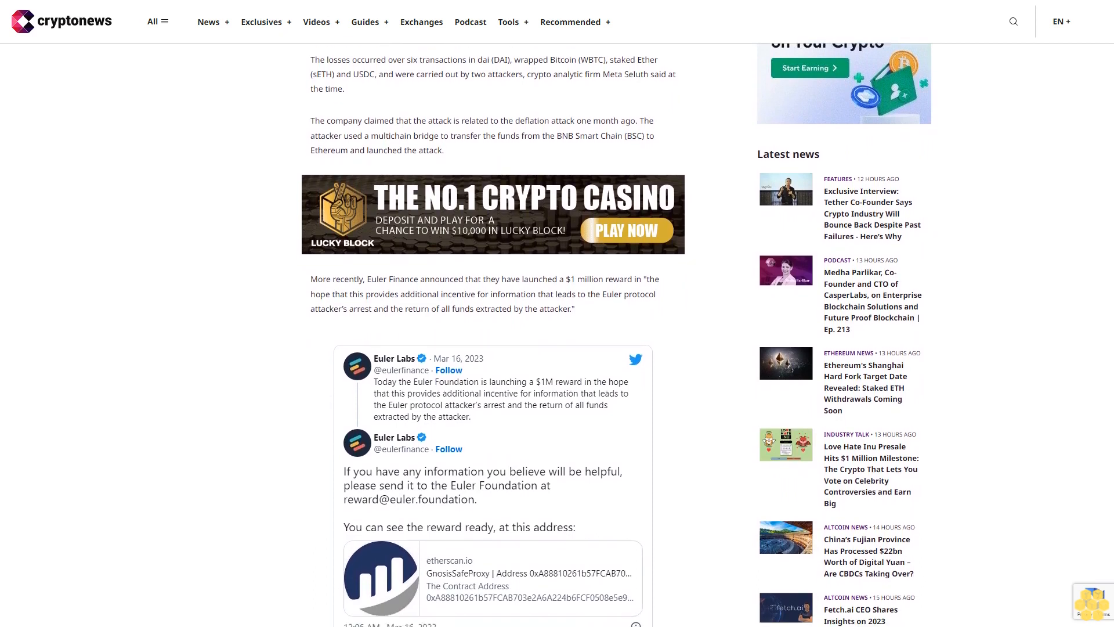
{"action": "scroll", "coordinate": [557, 349], "scroll_direction": "down", "scroll_amount": 1}
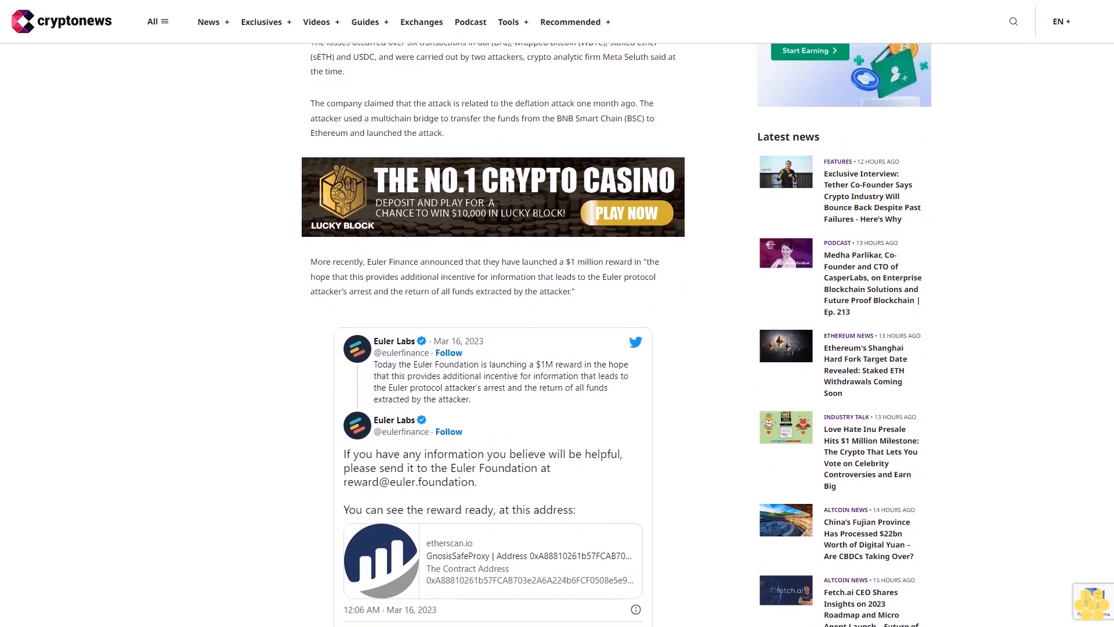
{"action": "scroll", "coordinate": [557, 349], "scroll_direction": "down", "scroll_amount": 1}
{"action": "scroll", "coordinate": [557, 348], "scroll_direction": "down", "scroll_amount": 1}
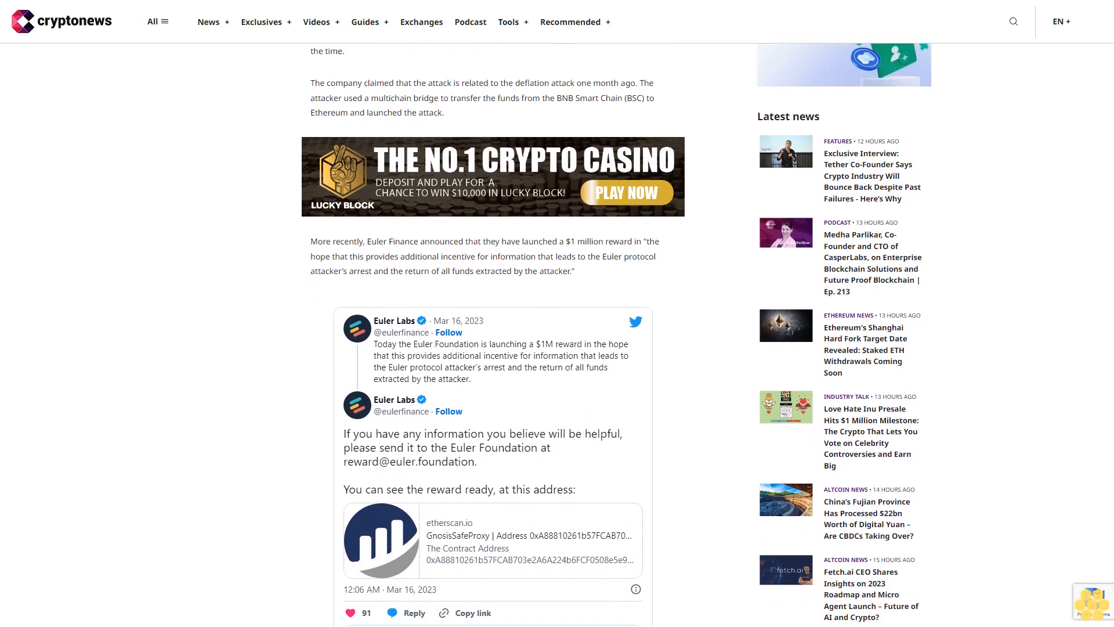
{"action": "scroll", "coordinate": [557, 348], "scroll_direction": "down", "scroll_amount": 1}
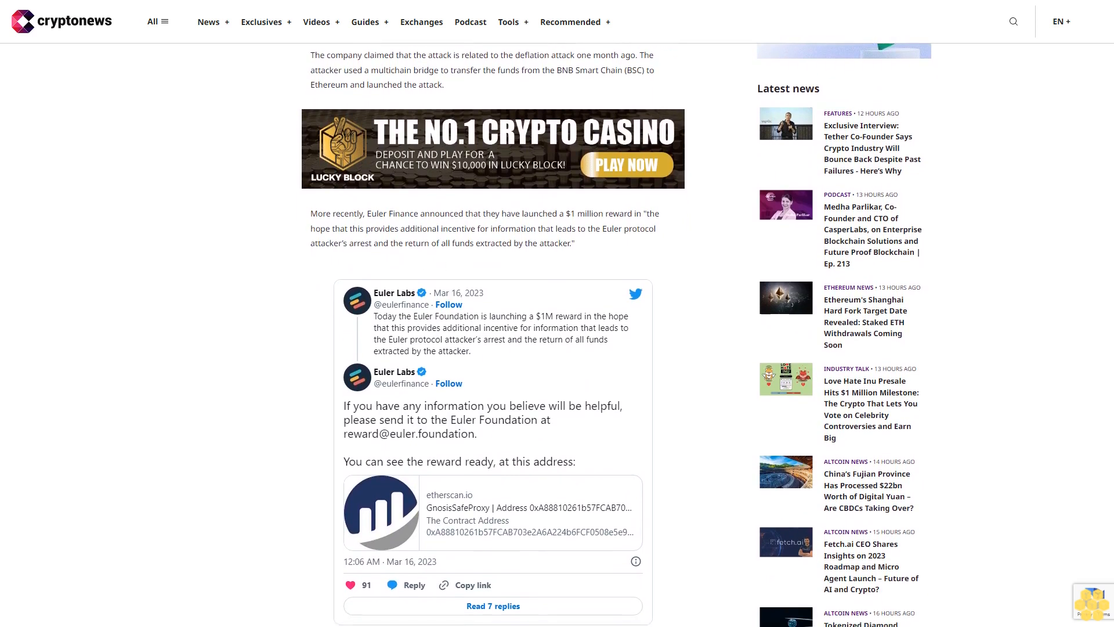
{"action": "scroll", "coordinate": [557, 349], "scroll_direction": "down", "scroll_amount": 1}
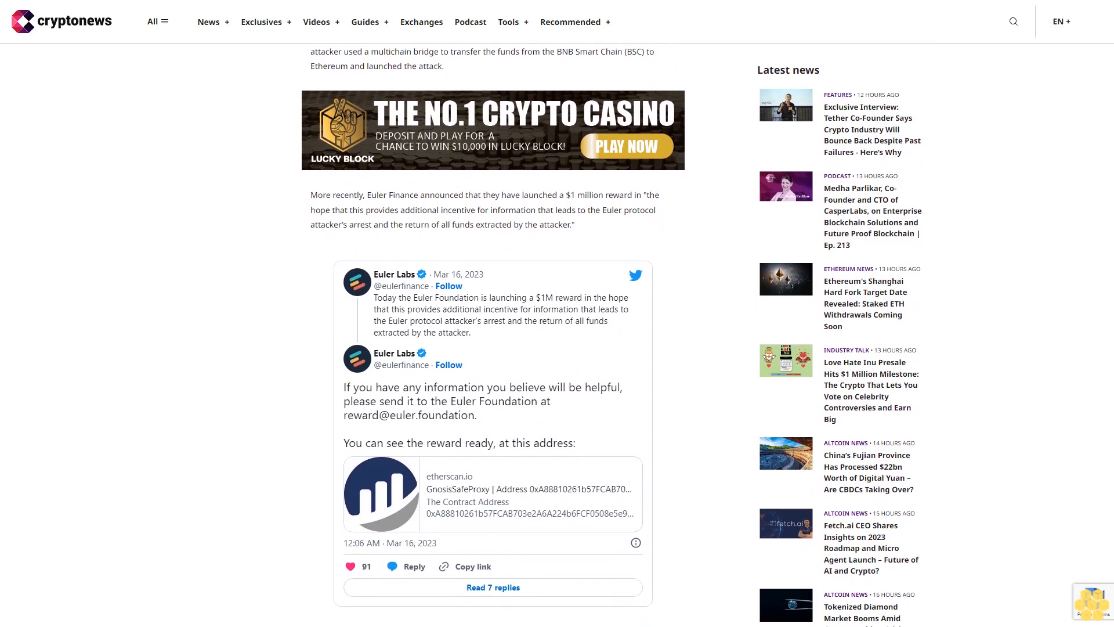
{"action": "scroll", "coordinate": [557, 348], "scroll_direction": "down", "scroll_amount": 1}
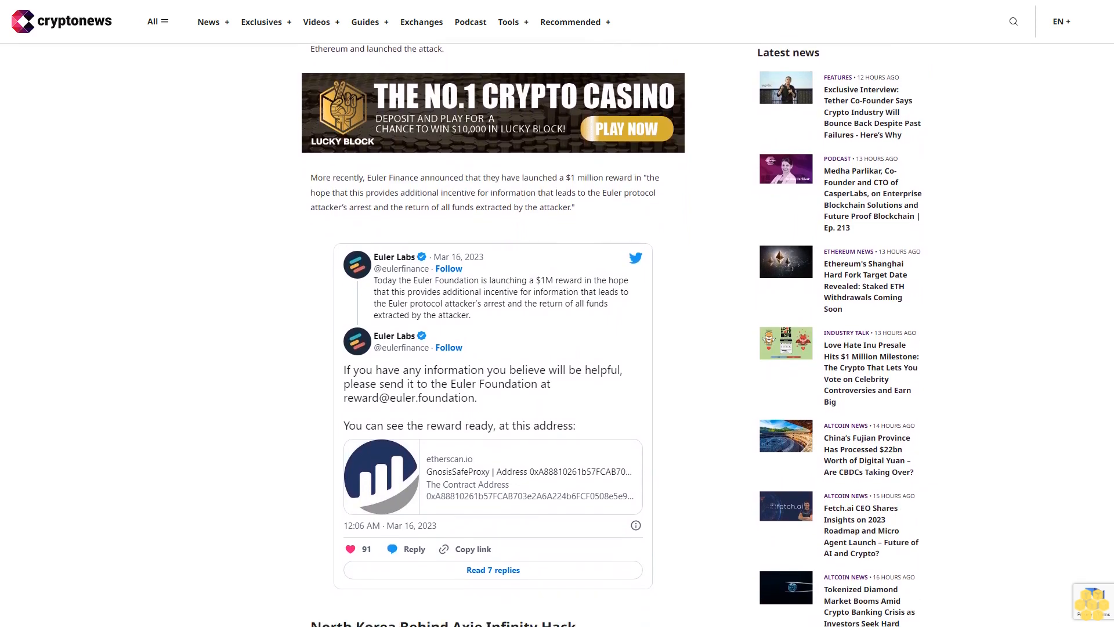
{"action": "scroll", "coordinate": [557, 349], "scroll_direction": "down", "scroll_amount": 1}
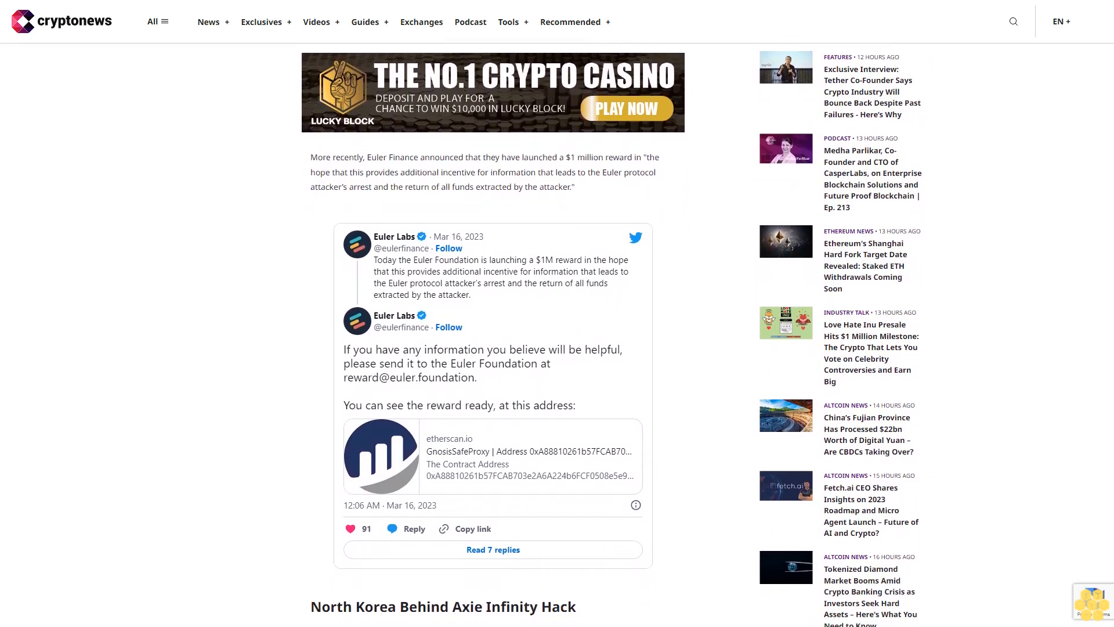
{"action": "scroll", "coordinate": [557, 349], "scroll_direction": "down", "scroll_amount": 1}
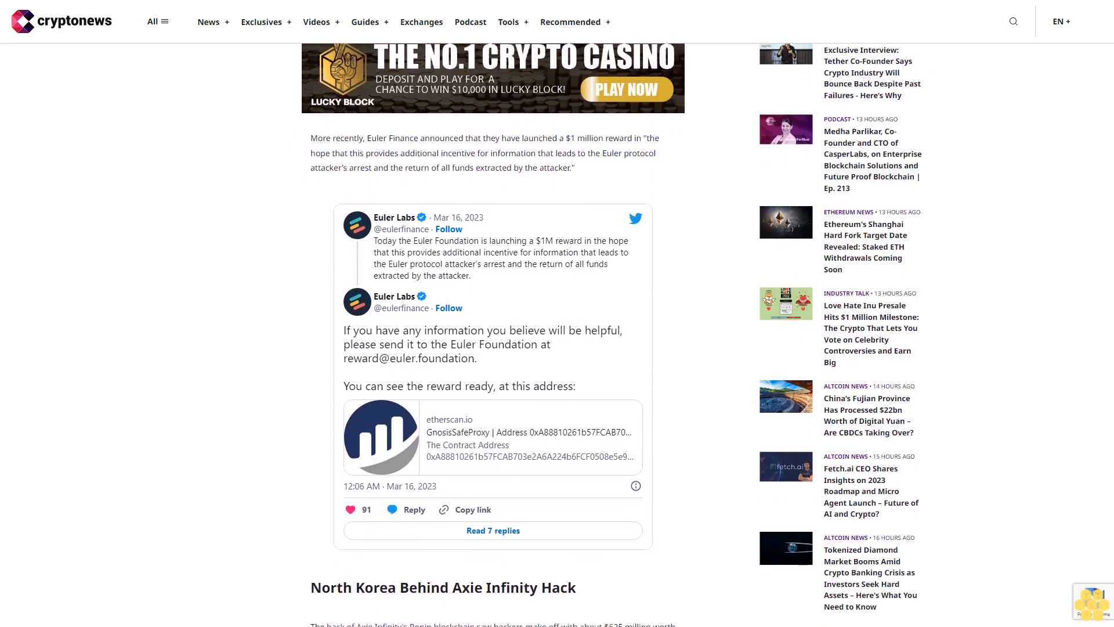
{"action": "scroll", "coordinate": [557, 348], "scroll_direction": "down", "scroll_amount": 1}
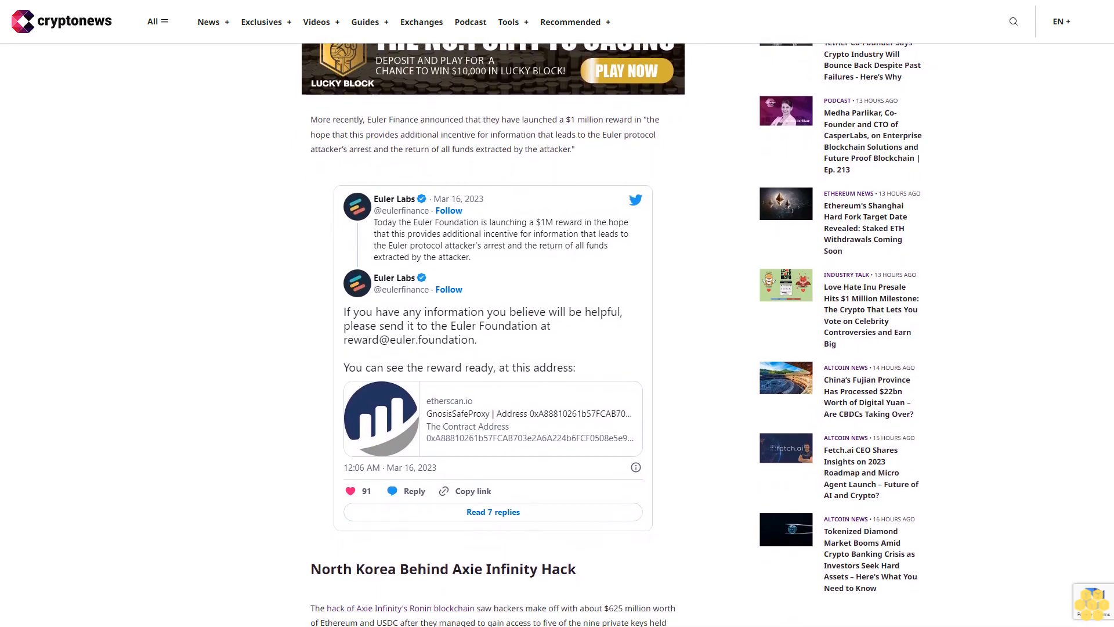
{"action": "scroll", "coordinate": [557, 348], "scroll_direction": "down", "scroll_amount": 1}
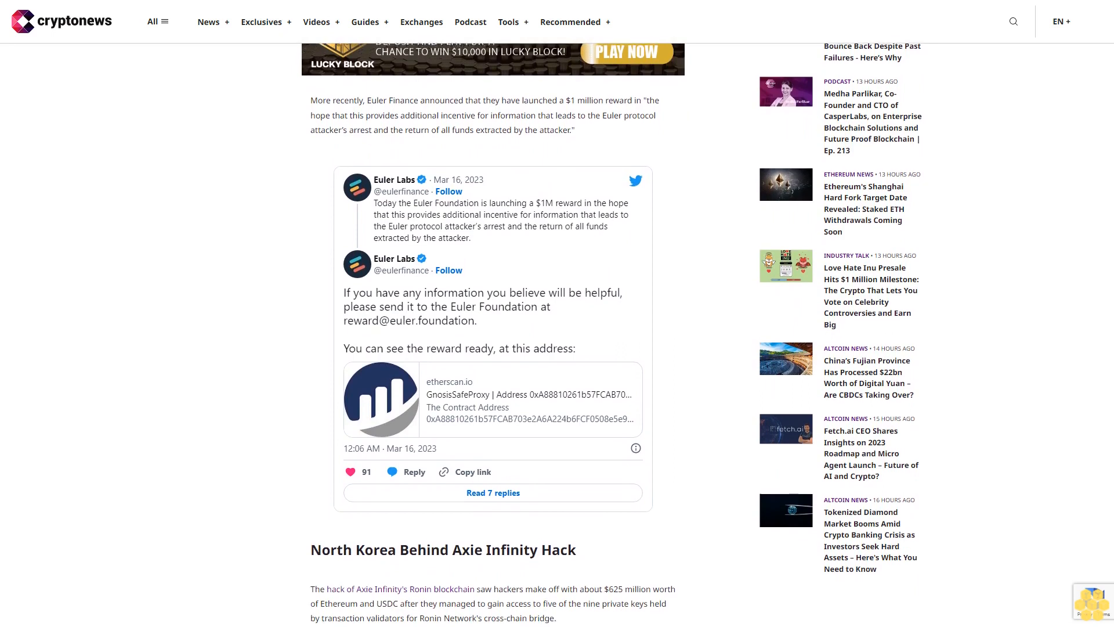
{"action": "scroll", "coordinate": [557, 349], "scroll_direction": "down", "scroll_amount": 1}
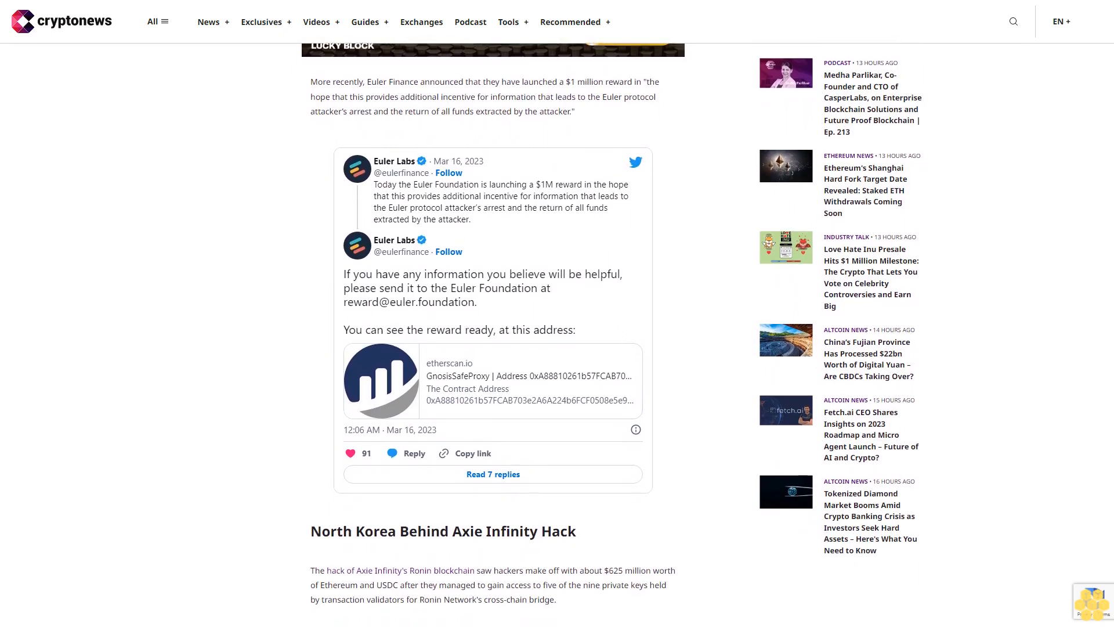
{"action": "scroll", "coordinate": [557, 348], "scroll_direction": "down", "scroll_amount": 1}
{"action": "scroll", "coordinate": [557, 348], "scroll_direction": "down", "scroll_amount": 1}
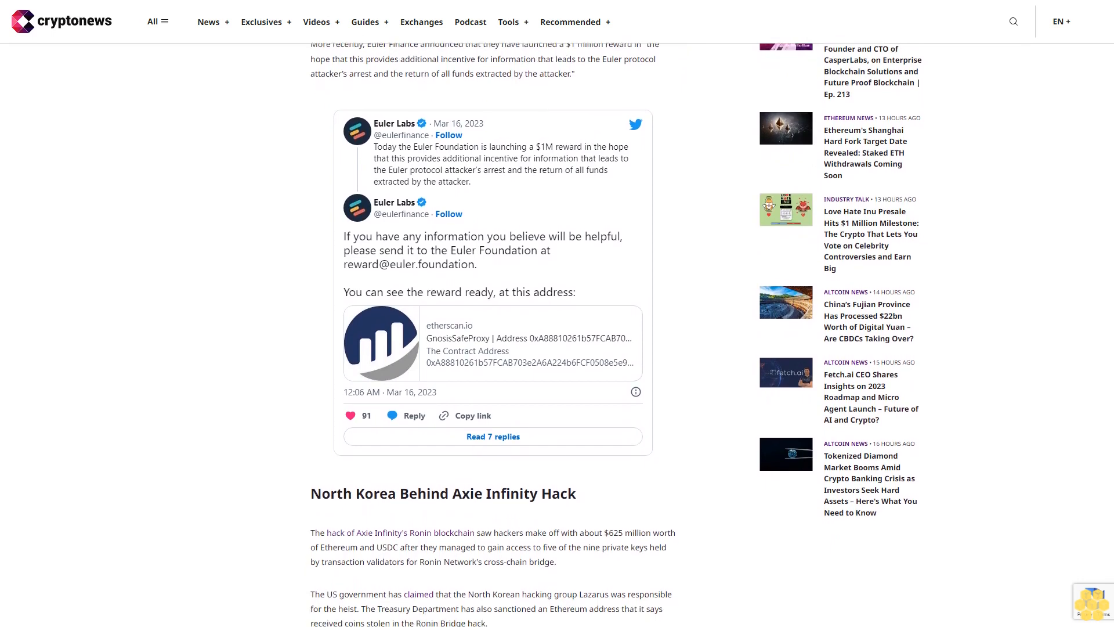
{"action": "scroll", "coordinate": [558, 349], "scroll_direction": "down", "scroll_amount": 1}
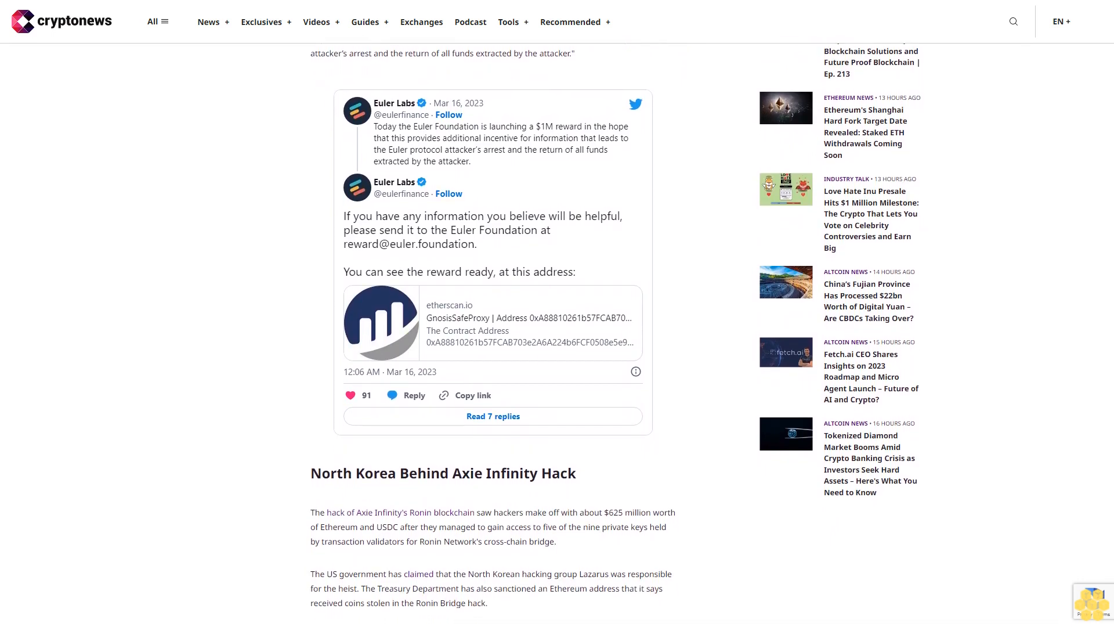
{"action": "scroll", "coordinate": [557, 348], "scroll_direction": "down", "scroll_amount": 1}
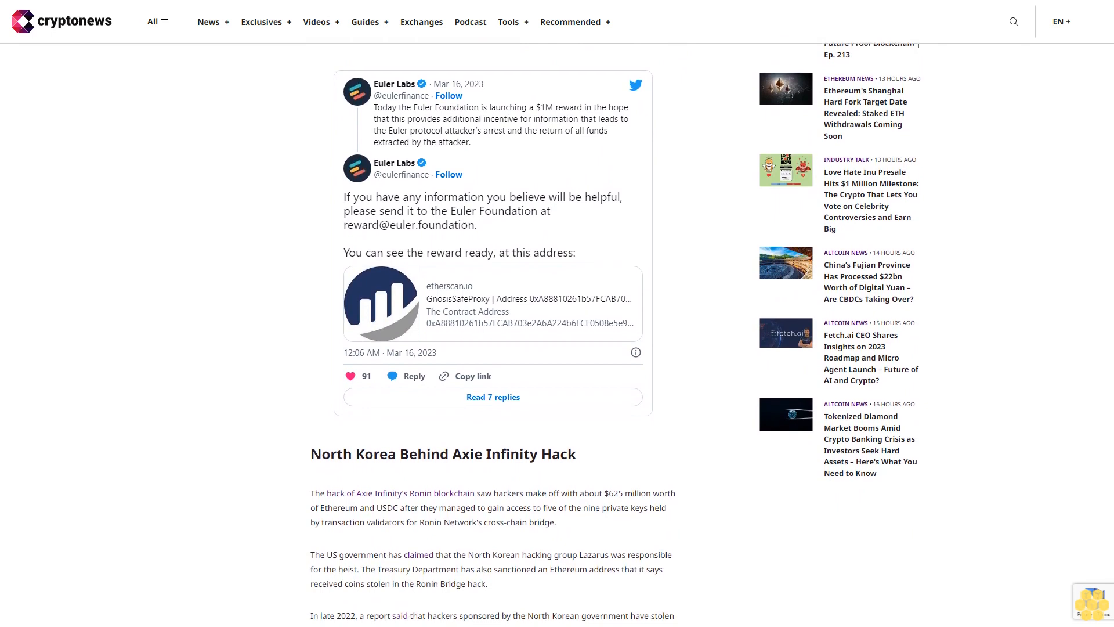
{"action": "scroll", "coordinate": [558, 348], "scroll_direction": "down", "scroll_amount": 1}
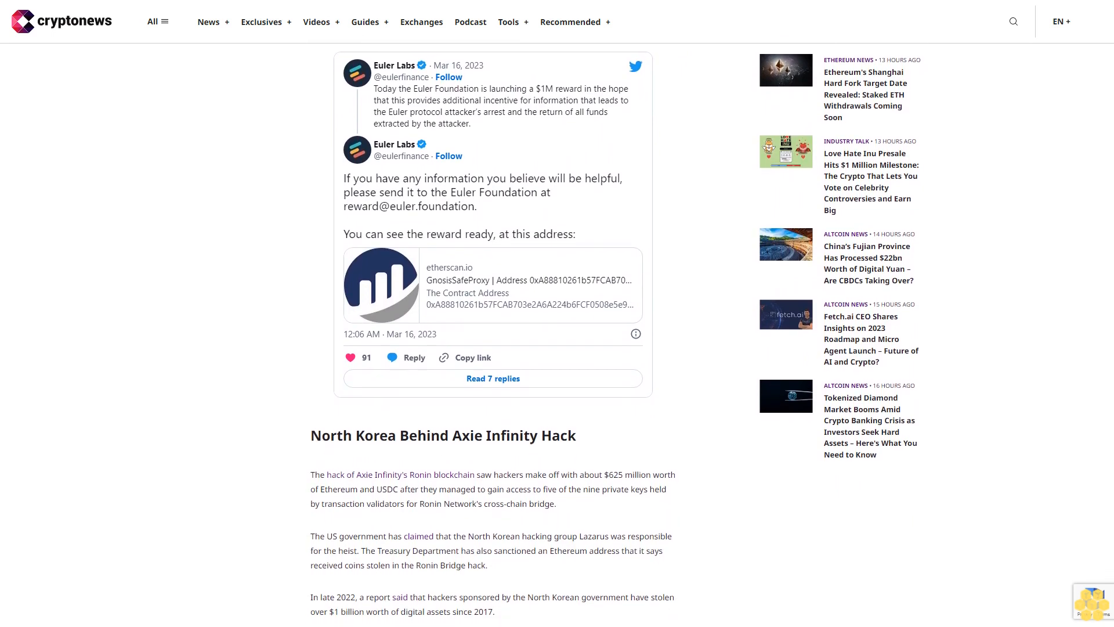
{"action": "scroll", "coordinate": [558, 349], "scroll_direction": "down", "scroll_amount": 1}
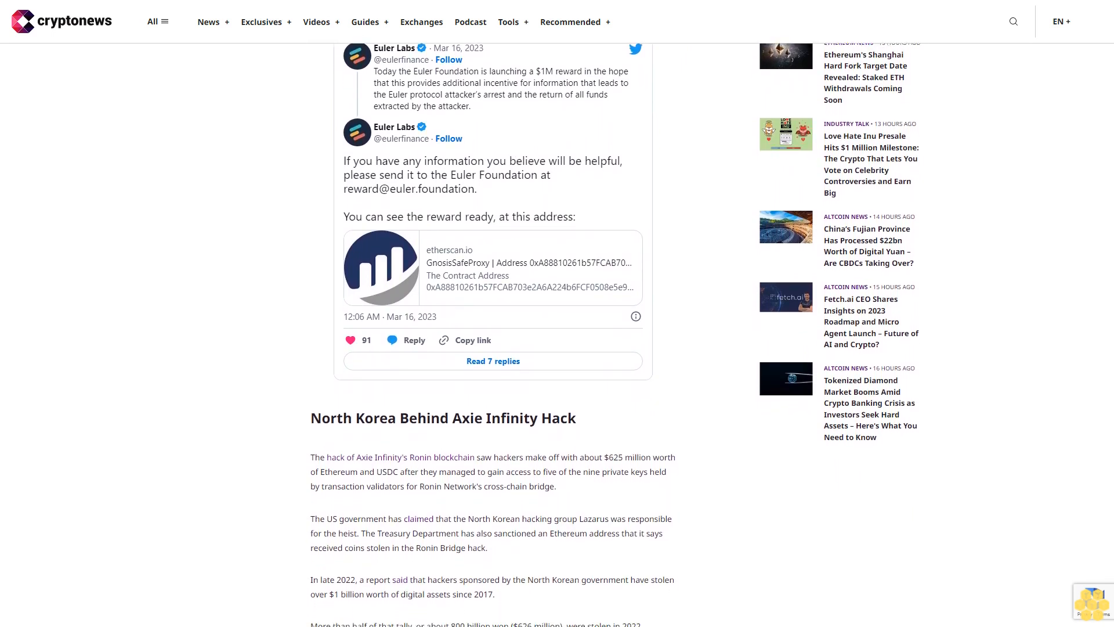
{"action": "scroll", "coordinate": [557, 349], "scroll_direction": "down", "scroll_amount": 1}
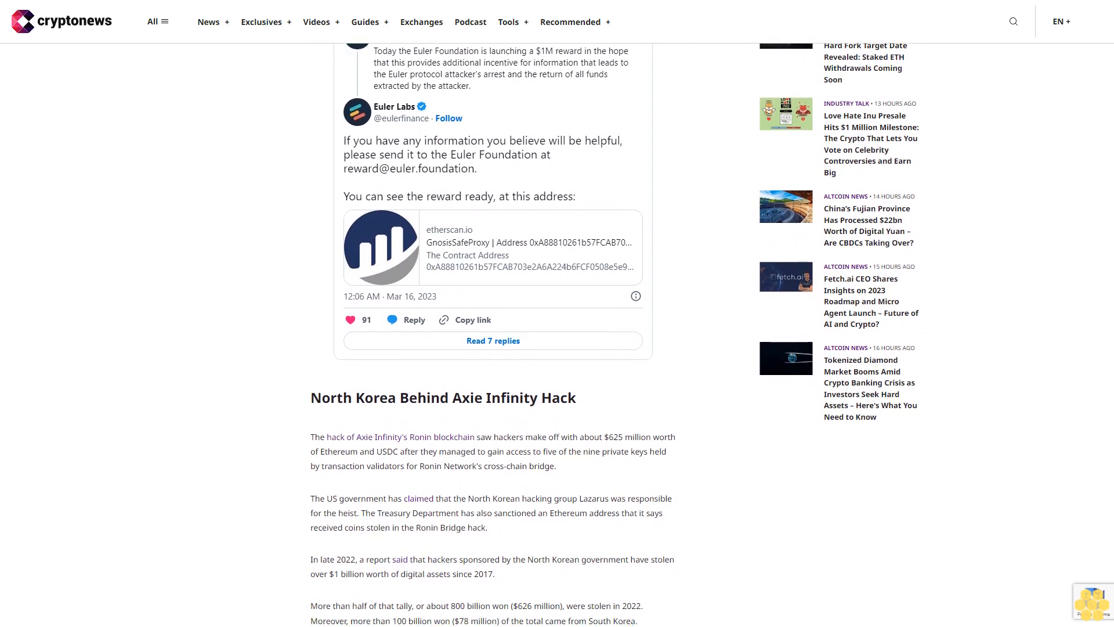